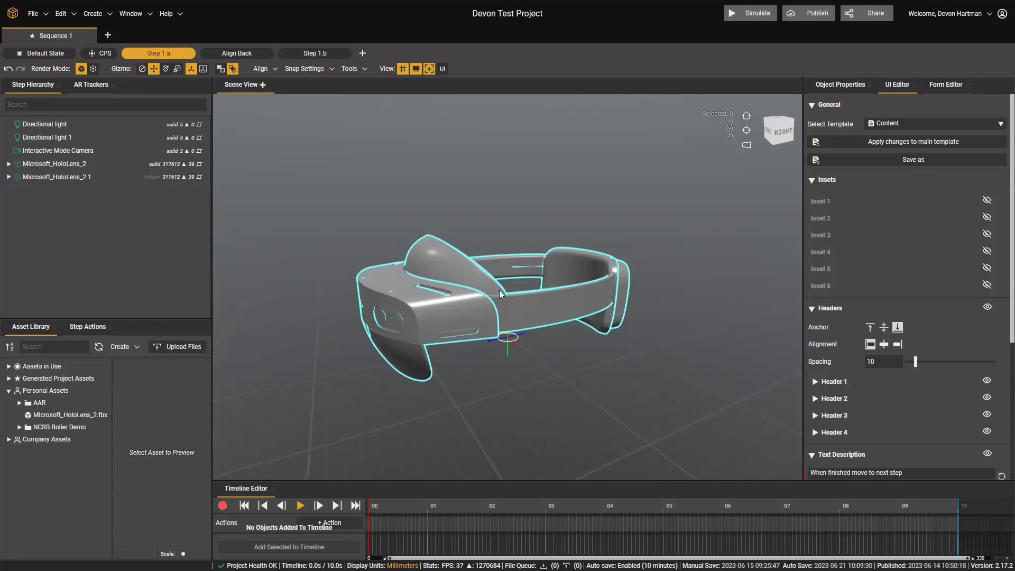
- Orbit, pan and zoom the scene view around the HoloLens headset to examine it from its side
{"action": "left_click_drag", "start_coordinate": [457, 282], "coordinate": [469, 312], "text": "alt"}
{"action": "mouse_move", "coordinate": [469, 312]}
{"action": "middle_mouse_down"}
{"action": "mouse_move", "coordinate": [623, 309]}
{"action": "mouse_move", "coordinate": [480, 318]}
{"action": "middle_mouse_up"}
{"action": "scroll", "coordinate": [479, 295], "scroll_direction": "up", "scroll_amount": 1}
{"action": "right_click_drag", "start_coordinate": [479, 296], "coordinate": [490, 378], "text": "alt"}
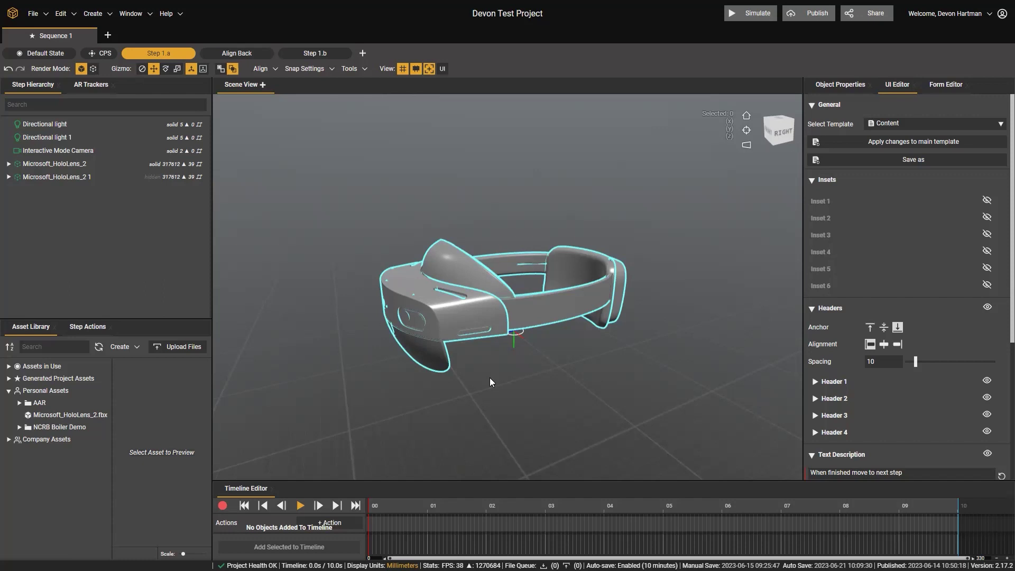
{"action": "right_click", "coordinate": [489, 378]}
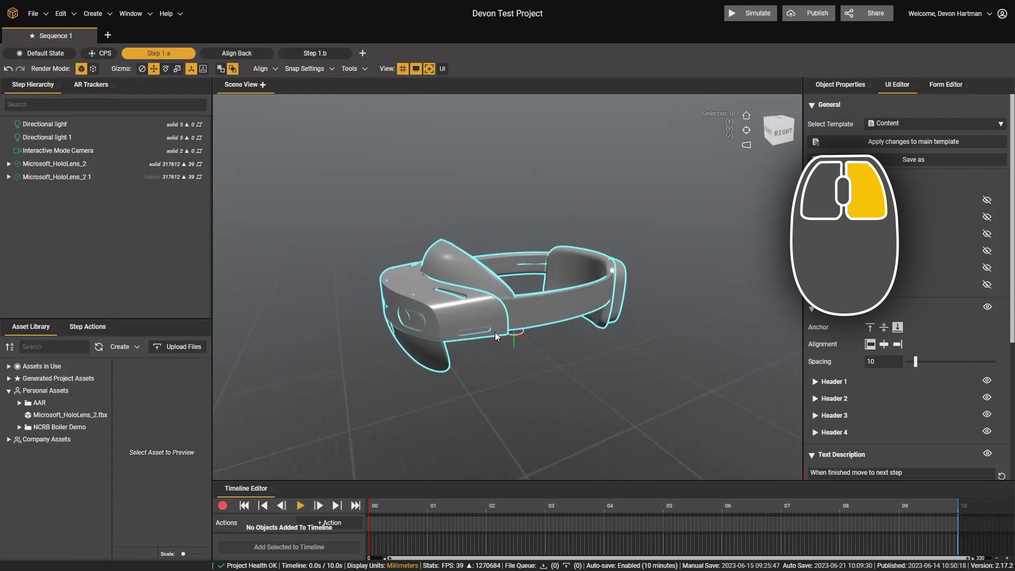
- Fly the scene camera in close to the front visor of the headset and back out to the whole model
{"action": "right_click_drag", "start_coordinate": [495, 333], "coordinate": [648, 308]}
{"action": "key", "text": "q"}
{"action": "key", "text": "e"}
{"action": "key", "text": "s"}
{"action": "scroll", "coordinate": [647, 312], "scroll_direction": "up", "scroll_amount": 5}
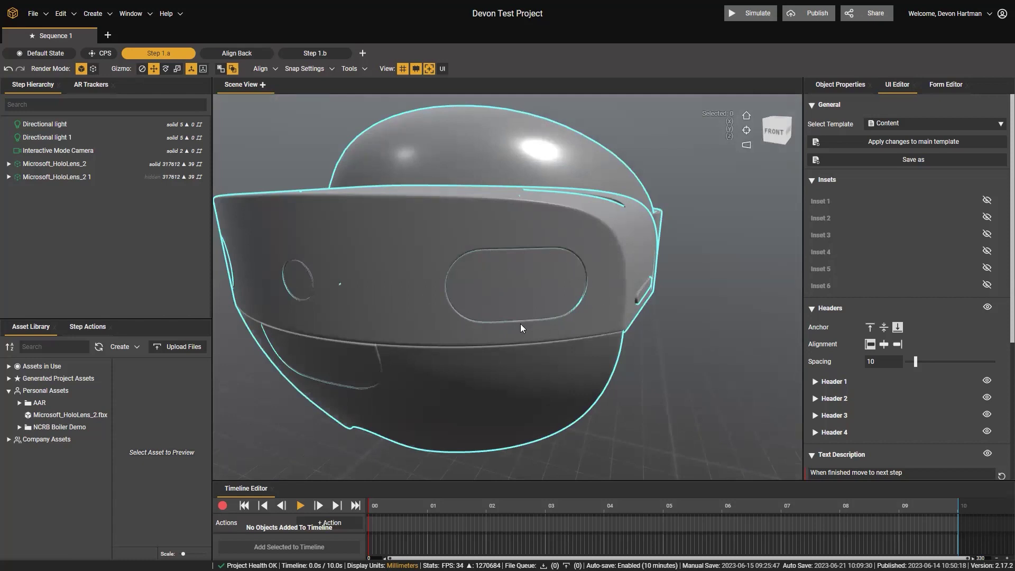
{"action": "scroll", "coordinate": [666, 251], "scroll_direction": "down", "scroll_amount": 5}
{"action": "right_click_drag", "start_coordinate": [665, 251], "coordinate": [538, 260]}
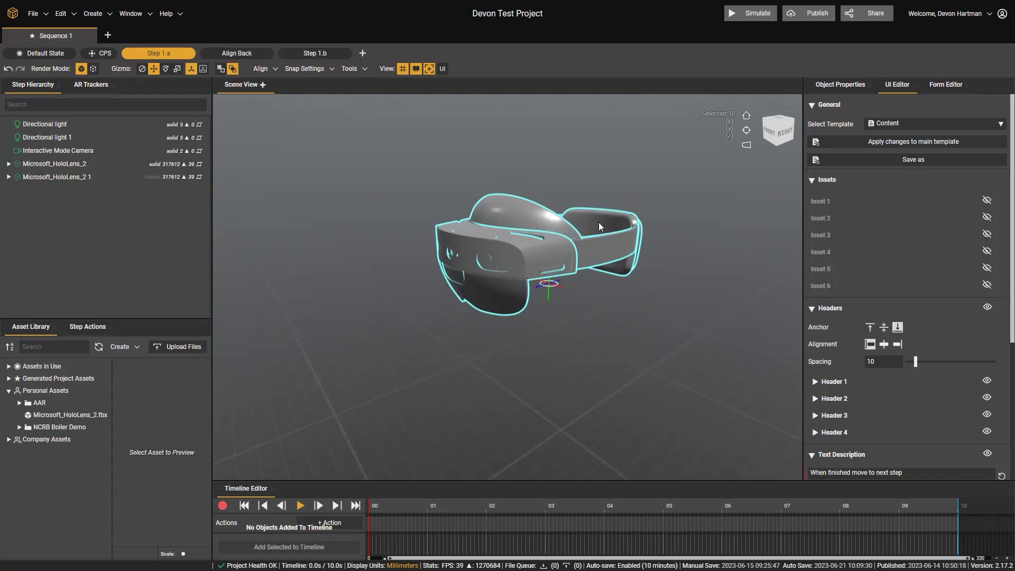
- Examine the headset's rear pad from above and from the front, the back of the headset, and its side
{"action": "mouse_move", "coordinate": [533, 224]}
{"action": "right_mouse_down"}
{"action": "mouse_move", "coordinate": [591, 264]}
{"action": "mouse_move", "coordinate": [705, 295]}
{"action": "mouse_move", "coordinate": [535, 204]}
{"action": "mouse_move", "coordinate": [536, 232]}
{"action": "right_mouse_up"}
{"action": "middle_click_drag", "start_coordinate": [536, 233], "coordinate": [534, 316]}
{"action": "scroll", "coordinate": [534, 291], "scroll_direction": "up", "scroll_amount": 5}
{"action": "scroll", "coordinate": [517, 133], "scroll_direction": "up", "scroll_amount": 5}
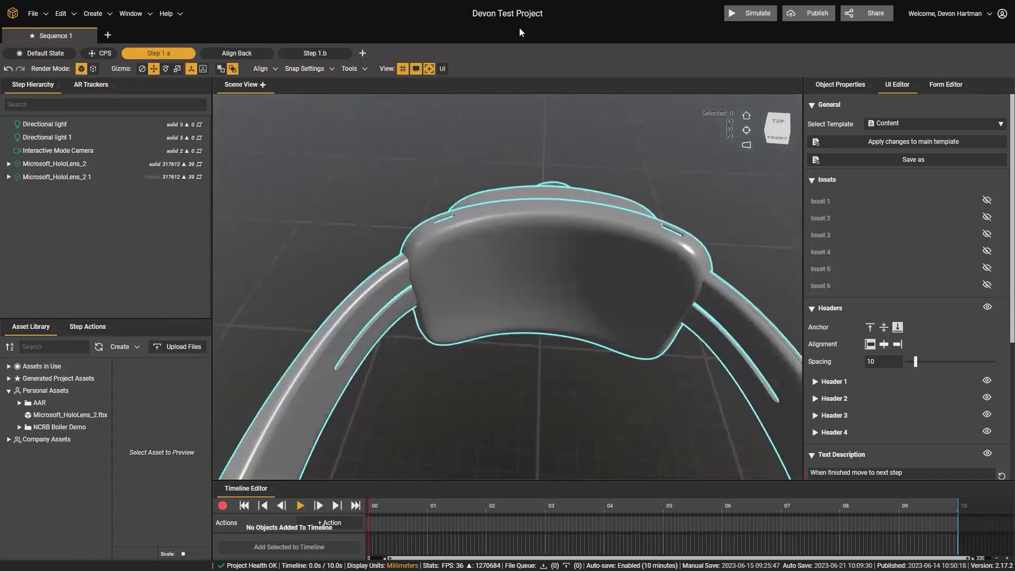
{"action": "scroll", "coordinate": [514, 342], "scroll_direction": "up", "scroll_amount": 3}
{"action": "right_click_drag", "start_coordinate": [549, 331], "coordinate": [525, 251]}
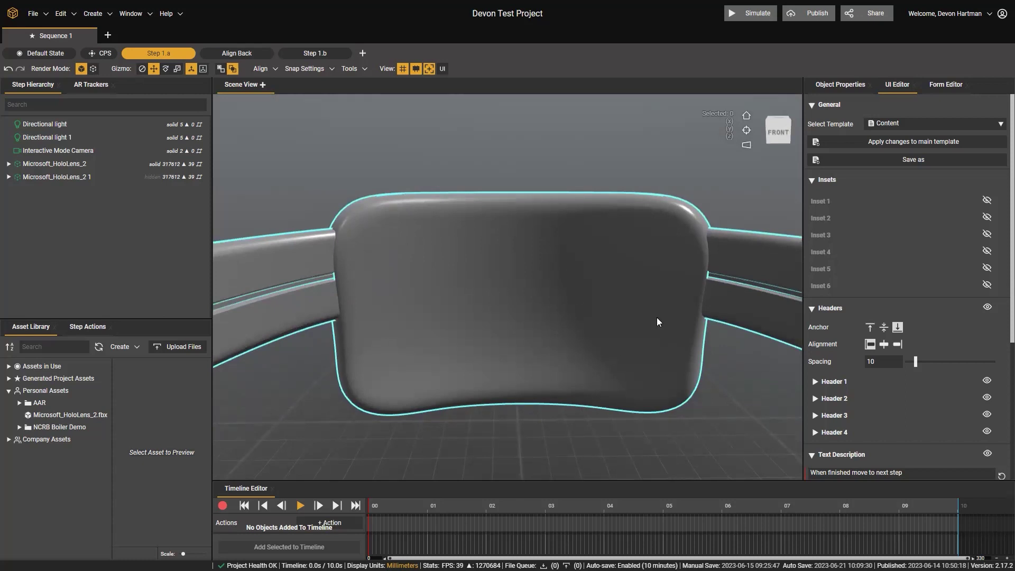
{"action": "right_click_drag", "start_coordinate": [625, 284], "coordinate": [620, 380]}
{"action": "scroll", "coordinate": [371, 315], "scroll_direction": "up", "scroll_amount": 5}
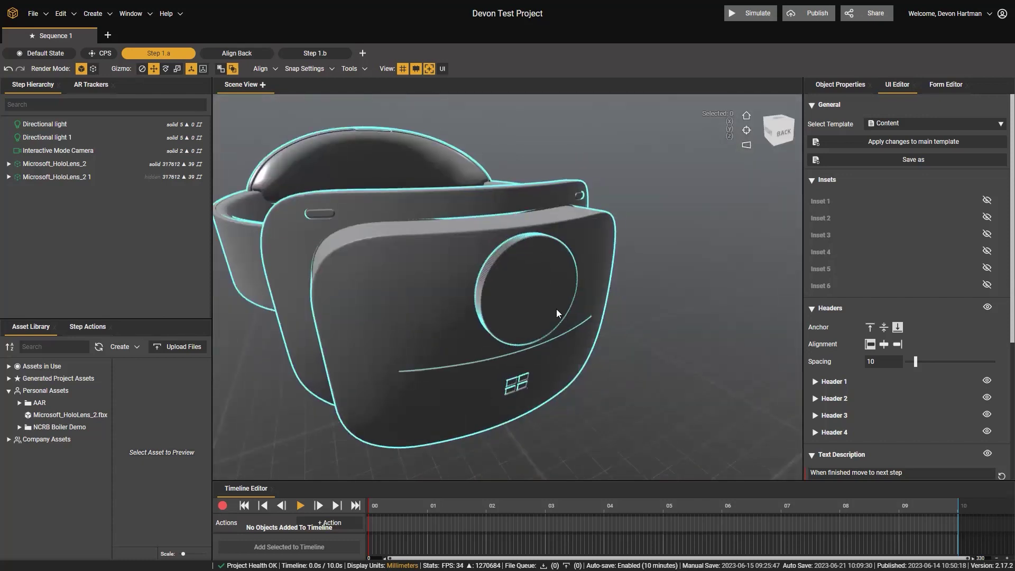
{"action": "right_click_drag", "start_coordinate": [530, 312], "coordinate": [529, 374]}
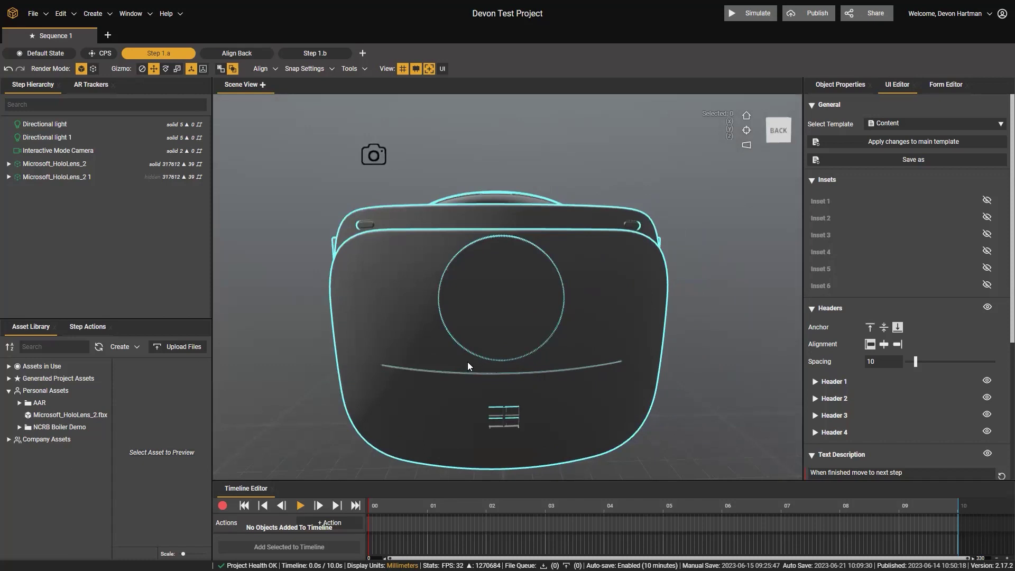
{"action": "right_click_drag", "start_coordinate": [391, 261], "coordinate": [910, 296]}
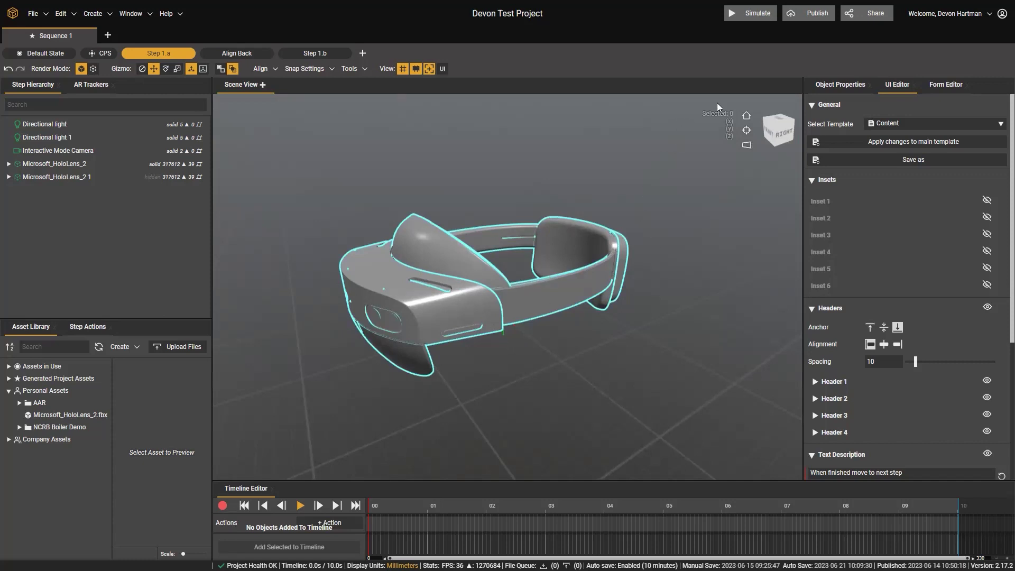
- Reset the scene camera to its default position, both from the side view and after moving away from the headset
{"action": "left_click", "coordinate": [745, 115]}
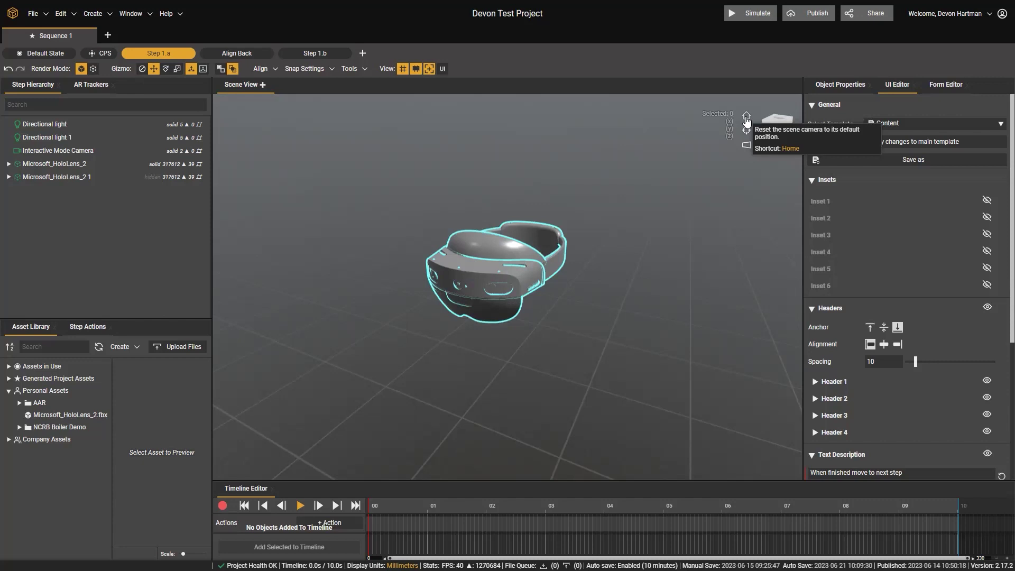
{"action": "right_click_drag", "start_coordinate": [635, 270], "coordinate": [558, 240]}
{"action": "scroll", "coordinate": [578, 239], "scroll_direction": "down", "scroll_amount": 3}
{"action": "right_click_drag", "start_coordinate": [512, 295], "coordinate": [545, 231]}
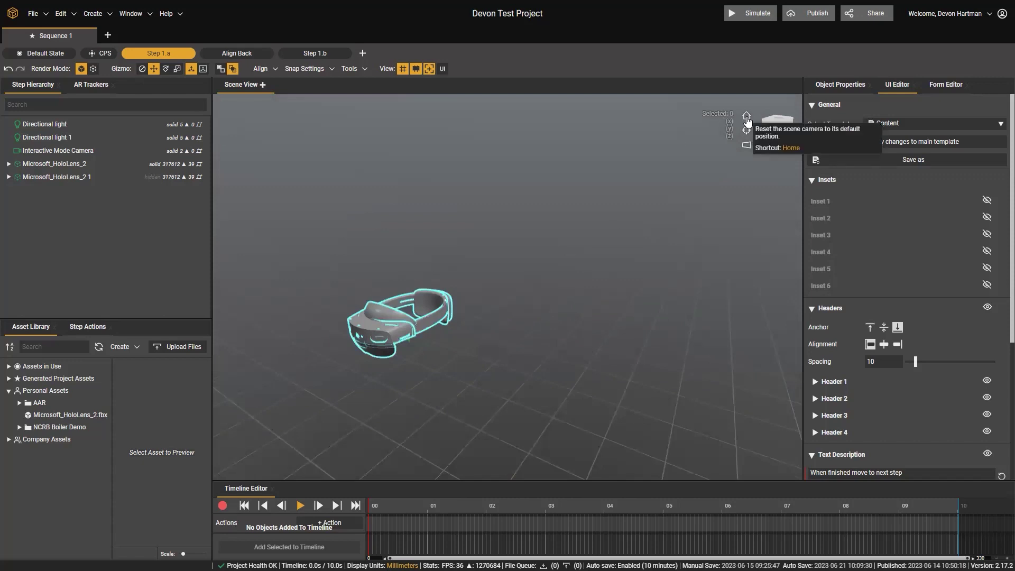
{"action": "key", "text": "Home"}
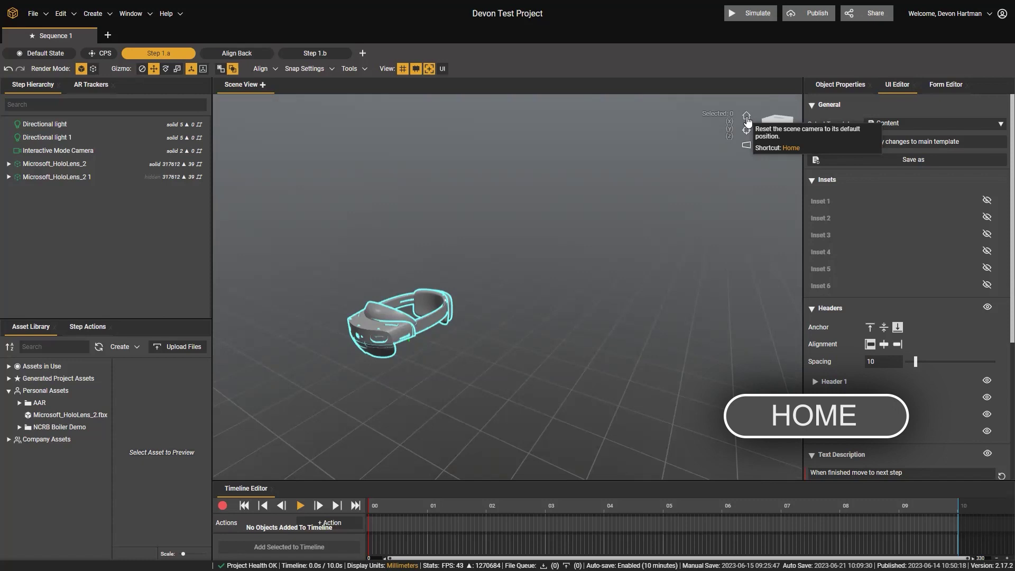
{"action": "key", "text": "Home"}
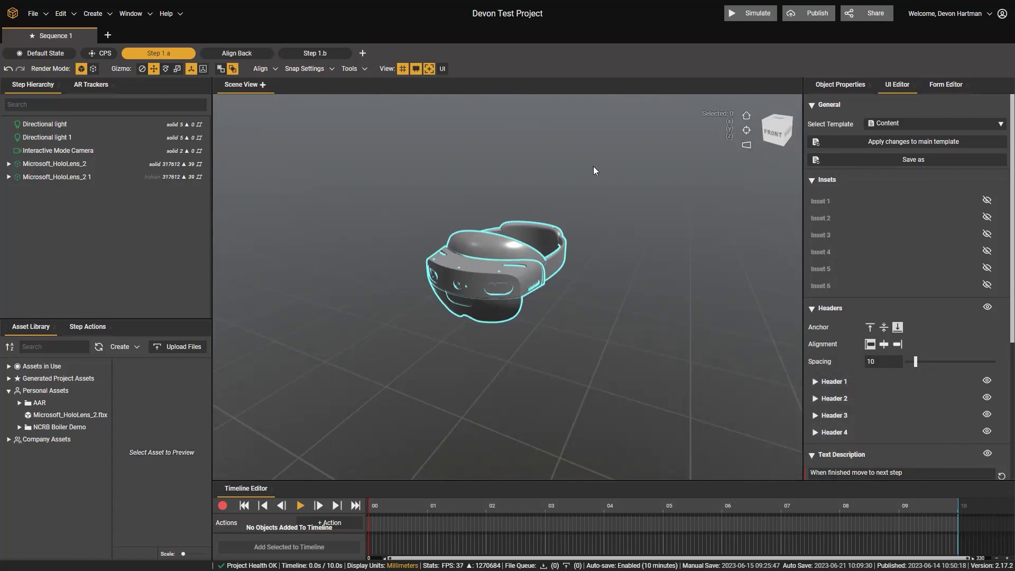
- Select the headset in the scene and focus the camera on it from a view where it is off-centre
{"action": "left_click", "coordinate": [504, 264]}
{"action": "middle_click_drag", "start_coordinate": [647, 242], "coordinate": [501, 328]}
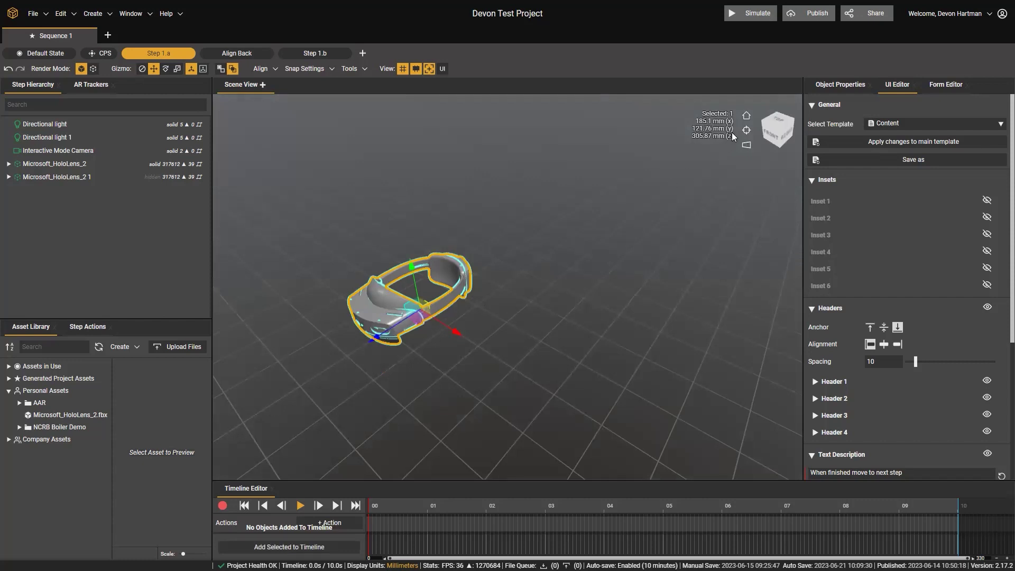
{"action": "left_click", "coordinate": [747, 130]}
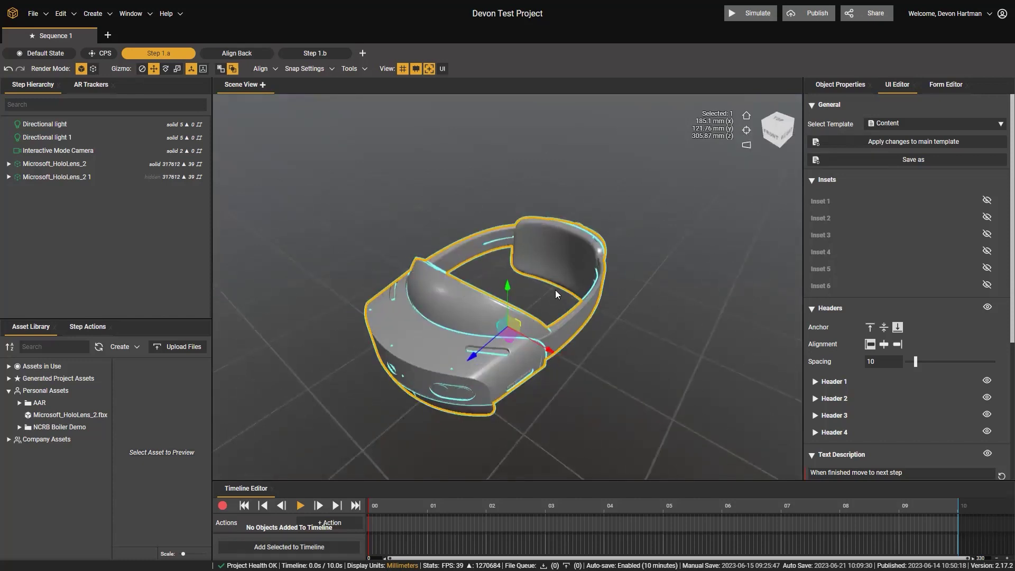
{"action": "mouse_move", "coordinate": [555, 313]}
{"action": "middle_mouse_down"}
{"action": "mouse_move", "coordinate": [681, 334]}
{"action": "mouse_move", "coordinate": [535, 296]}
{"action": "mouse_move", "coordinate": [354, 346]}
{"action": "mouse_move", "coordinate": [584, 279]}
{"action": "mouse_move", "coordinate": [479, 316]}
{"action": "mouse_move", "coordinate": [563, 308]}
{"action": "middle_mouse_up"}
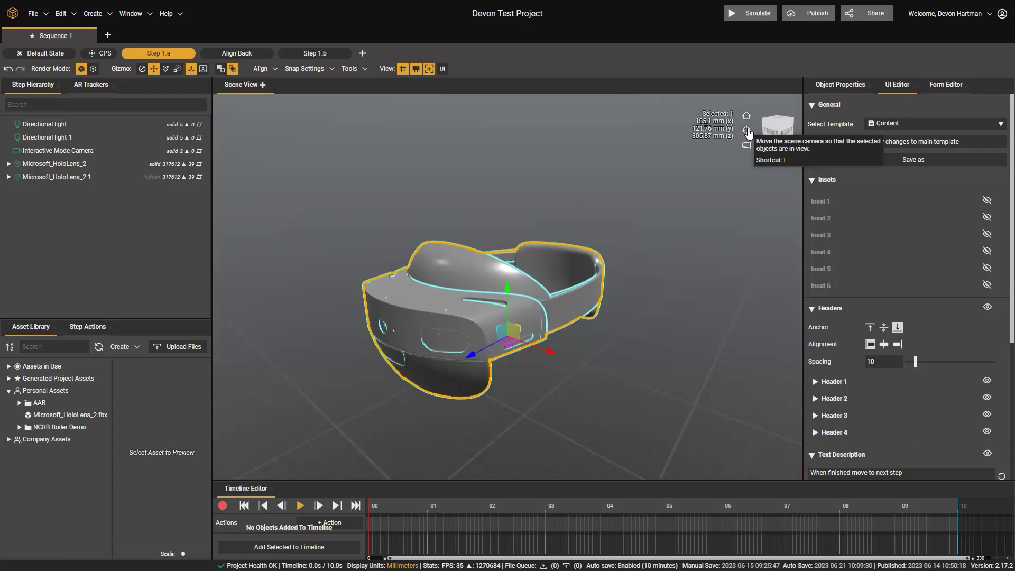
- Move the camera away from the selected headset and refocus the view on it
{"action": "key", "text": "f"}
{"action": "right_click_drag", "start_coordinate": [539, 253], "coordinate": [631, 269]}
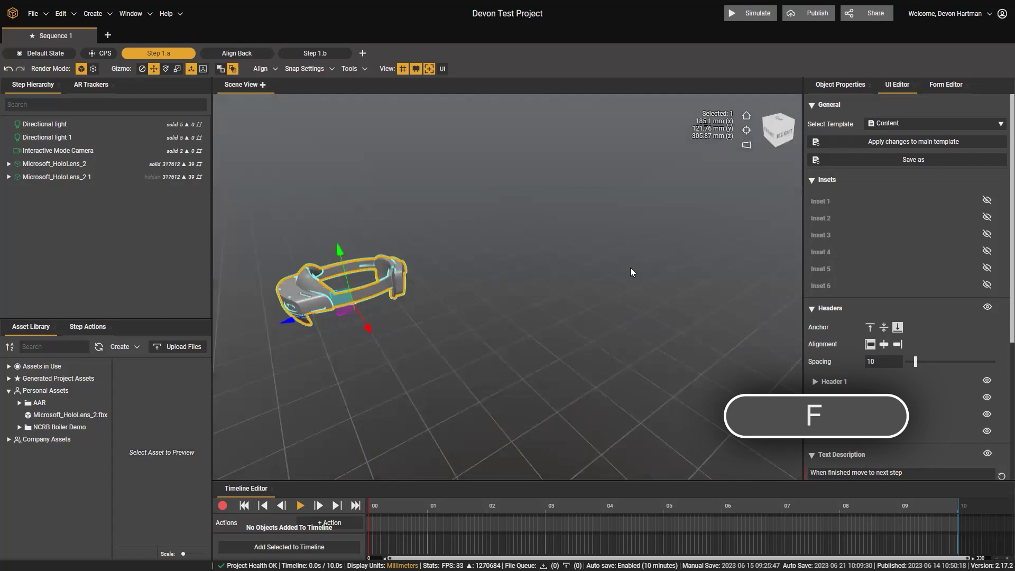
{"action": "key", "text": "f"}
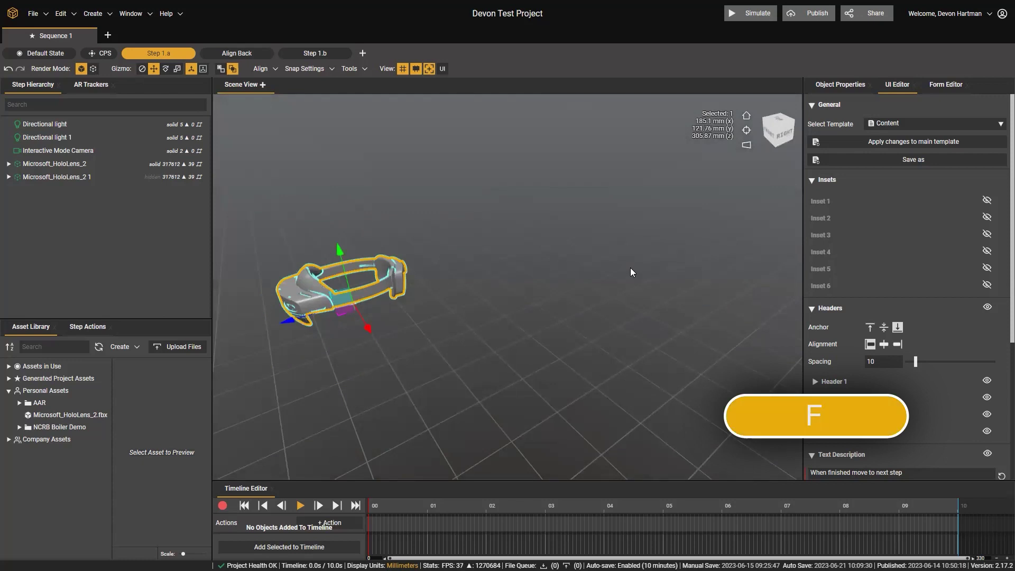
{"action": "right_click_drag", "start_coordinate": [629, 267], "coordinate": [507, 273]}
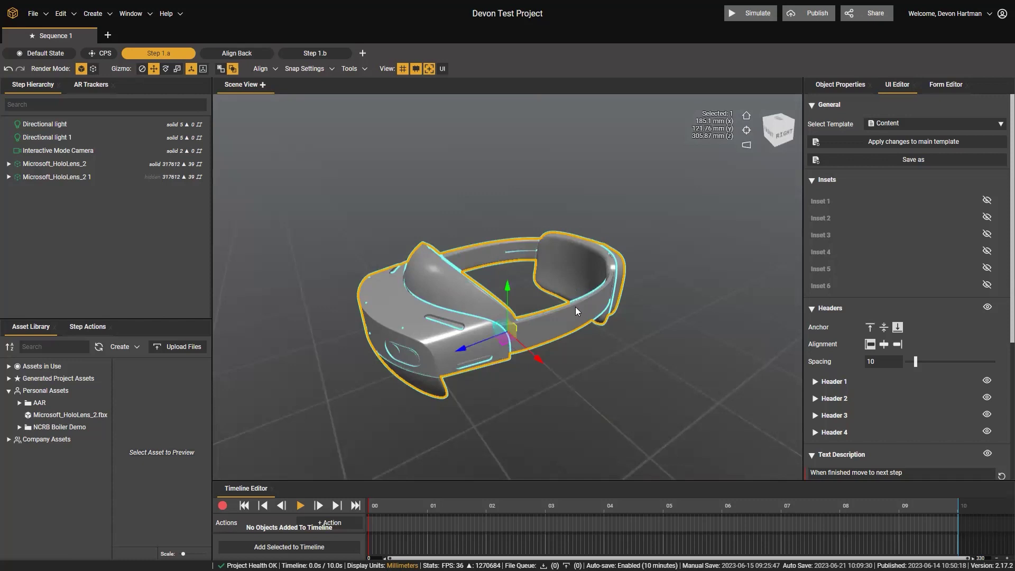
- Turn the camera until the headset is out of sight, then locate Microsoft_HoloLens_2 through the step hierarchy and focus on it
{"action": "scroll", "coordinate": [573, 304], "scroll_direction": "down", "scroll_amount": 5}
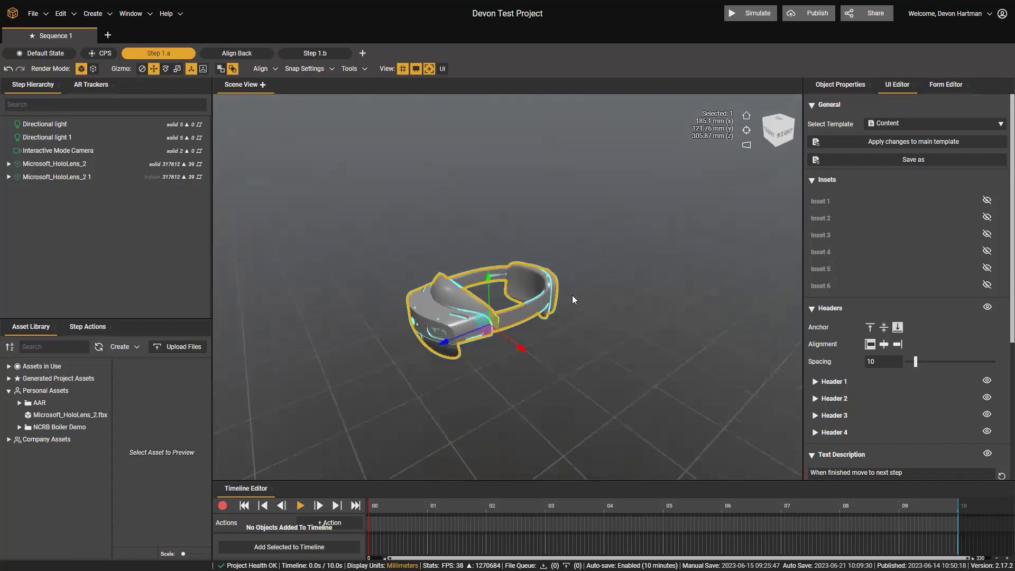
{"action": "right_click_drag", "start_coordinate": [402, 333], "coordinate": [482, 218]}
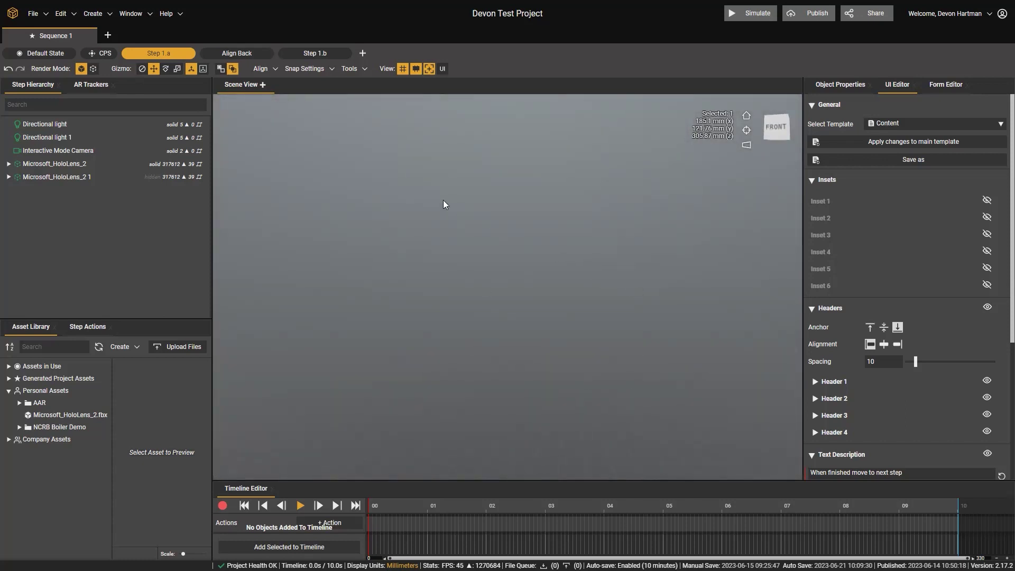
{"action": "left_click", "coordinate": [86, 165]}
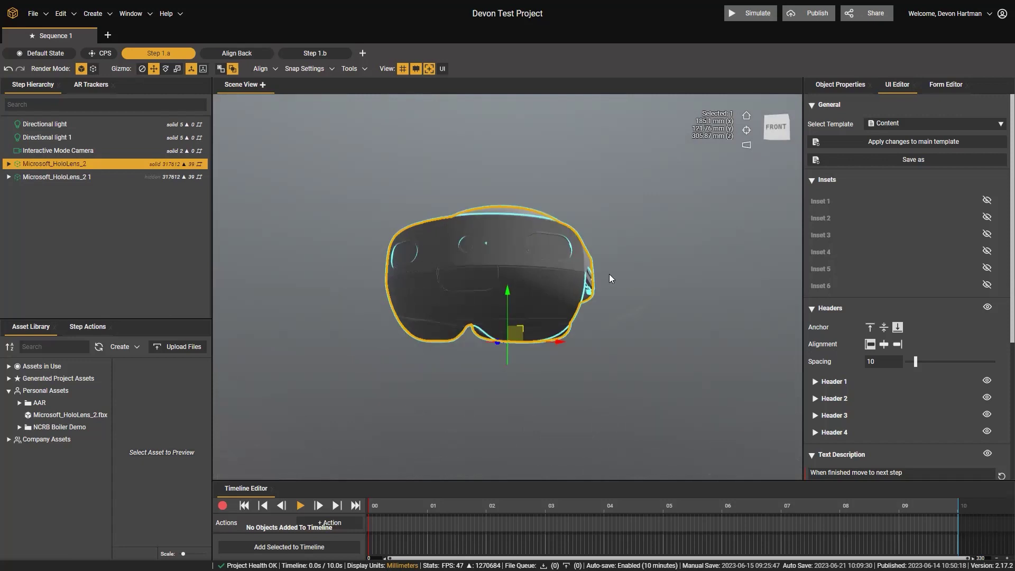
{"action": "middle_click_drag", "start_coordinate": [614, 209], "coordinate": [653, 266]}
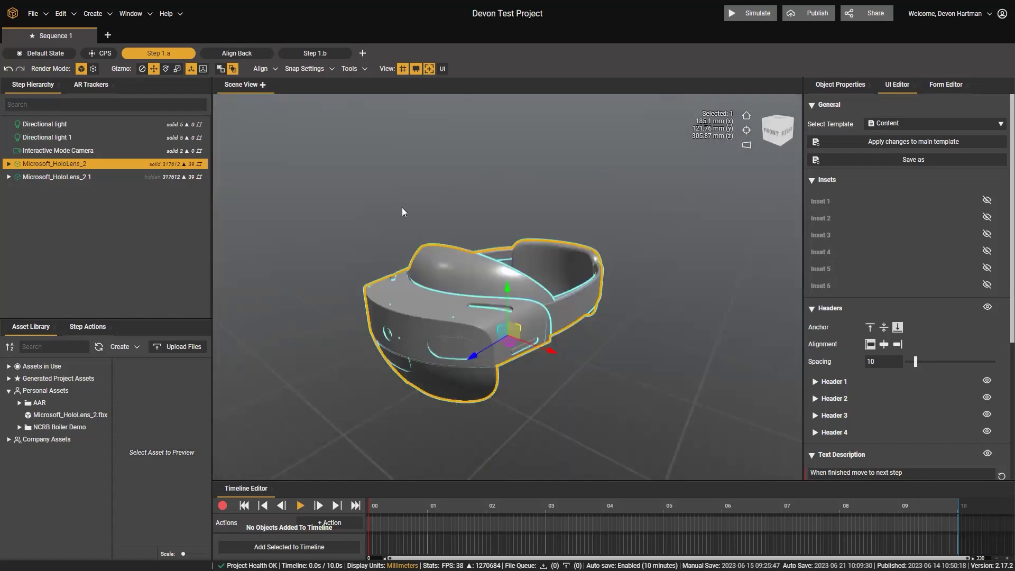
- Open the preferences and review the keyboard shortcuts for the transform gizmo and camera utilities
{"action": "left_click", "coordinate": [68, 20]}
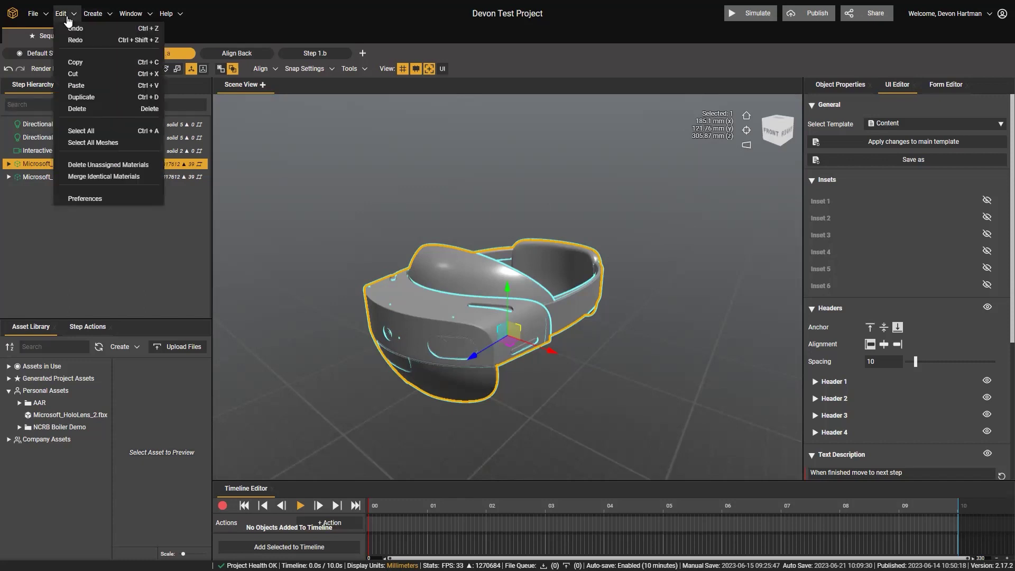
{"action": "left_click", "coordinate": [98, 198]}
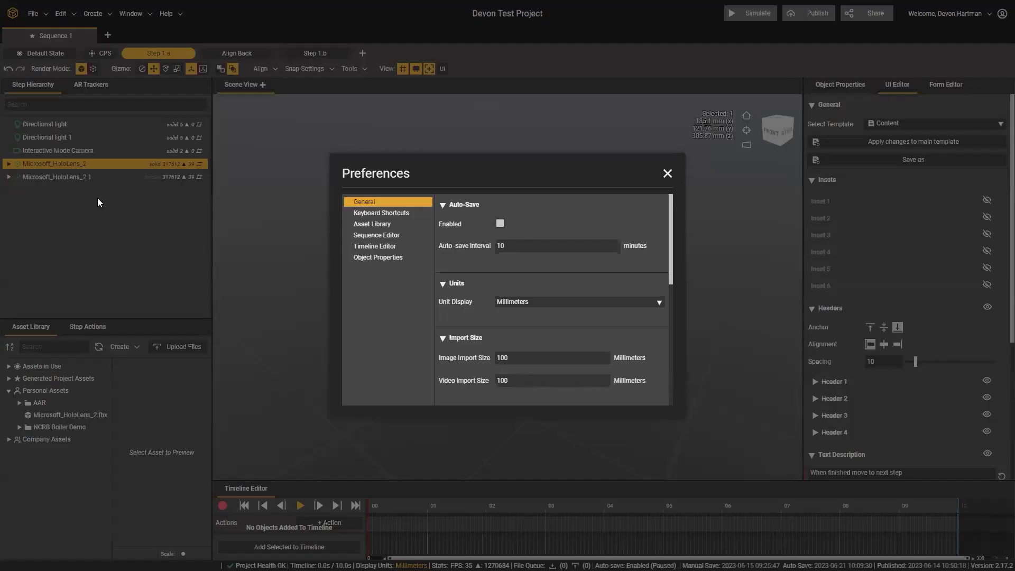
{"action": "left_click", "coordinate": [410, 216]}
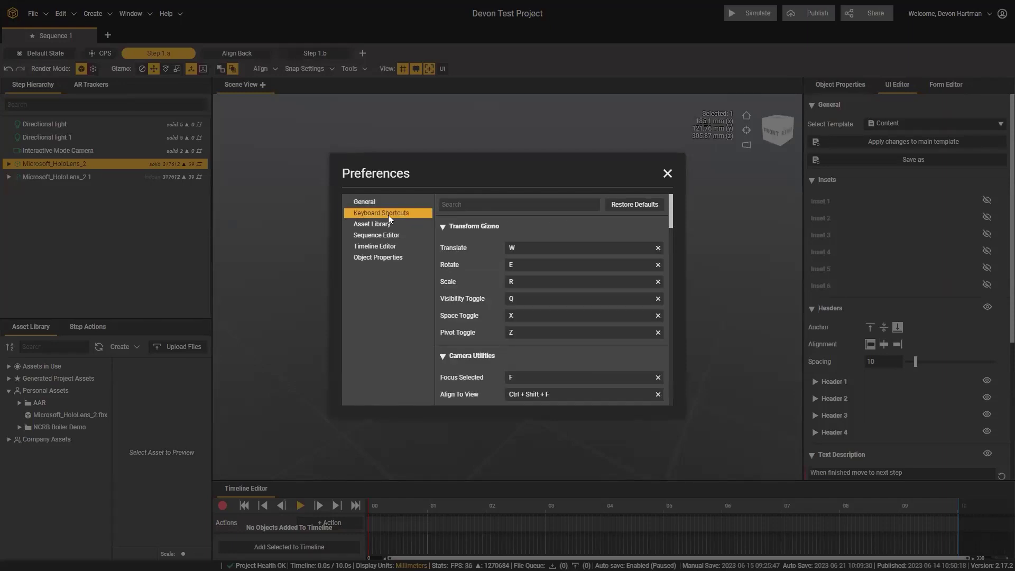
{"action": "left_click_drag", "start_coordinate": [672, 212], "coordinate": [658, 194]}
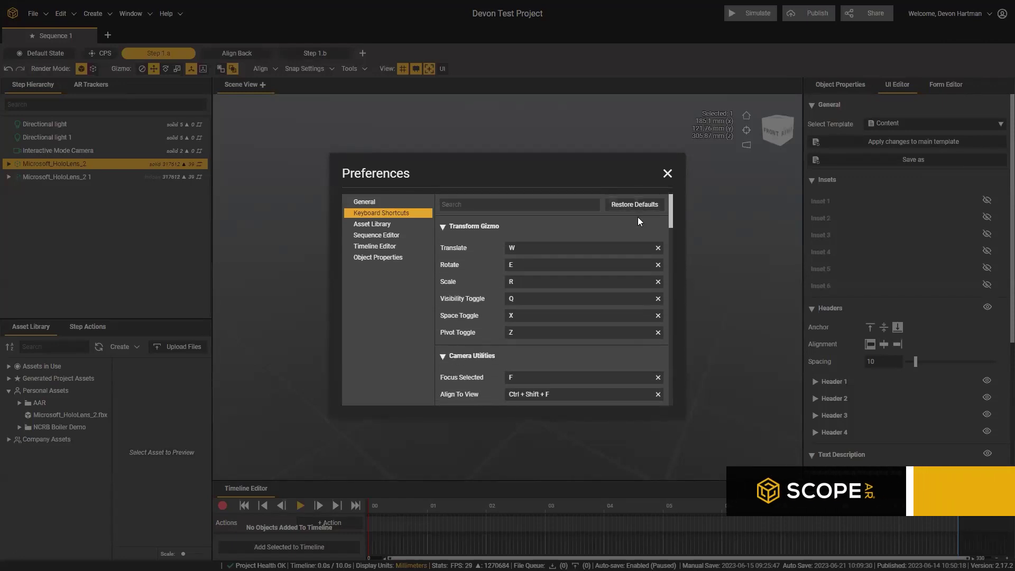